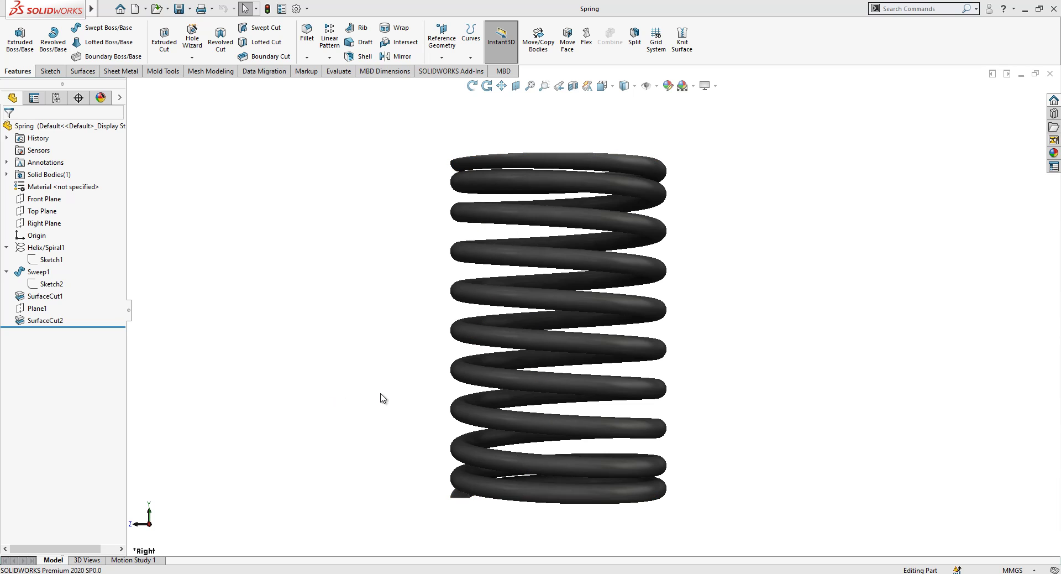
Start a new part and draw a circle centred on the origin on the Top Plane.
{"action": "left_click", "coordinate": [134, 9]}
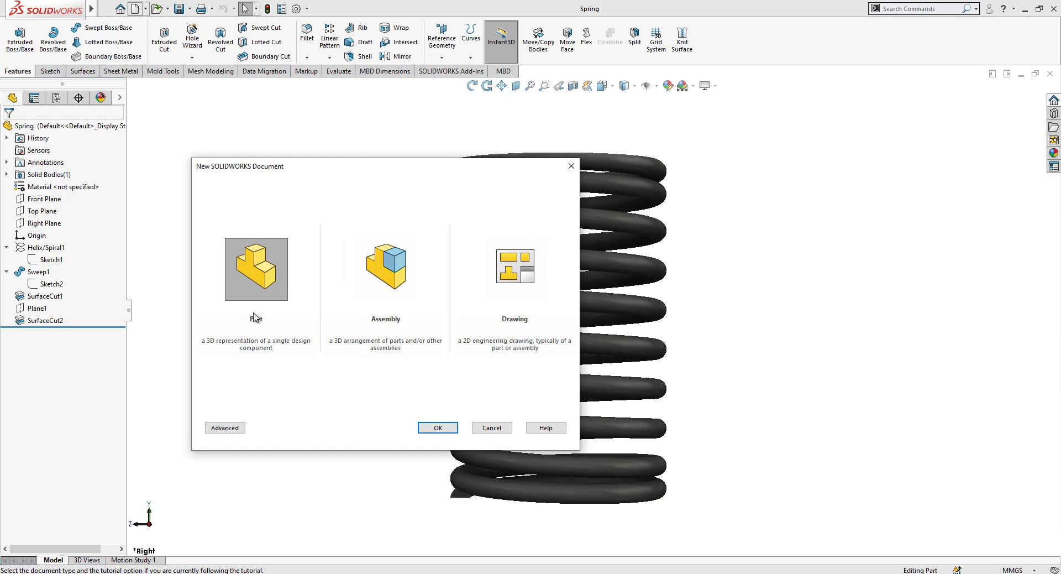
{"action": "left_click", "coordinate": [436, 428]}
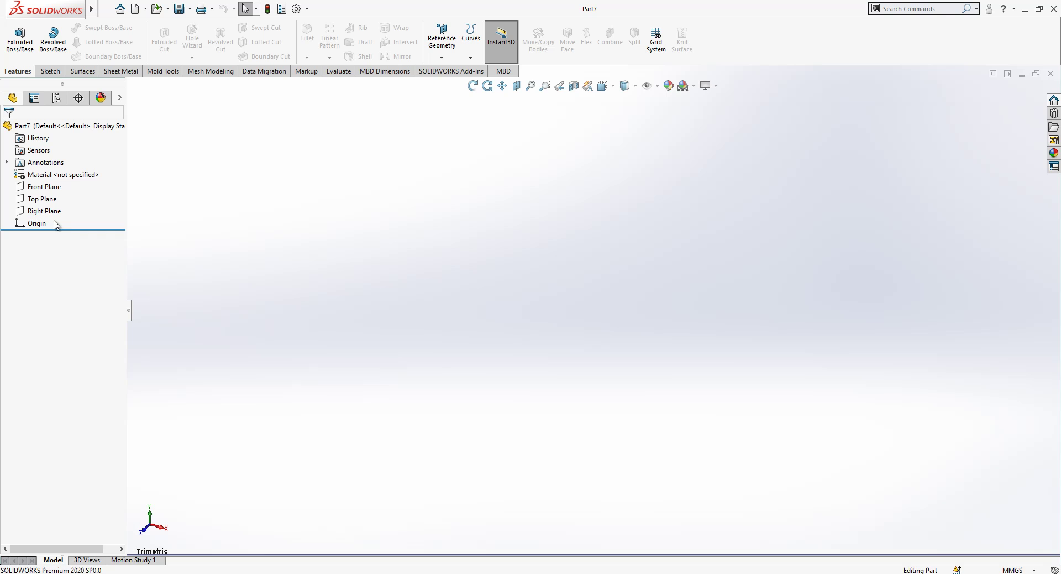
{"action": "left_click", "coordinate": [40, 200]}
{"action": "left_click", "coordinate": [54, 178]}
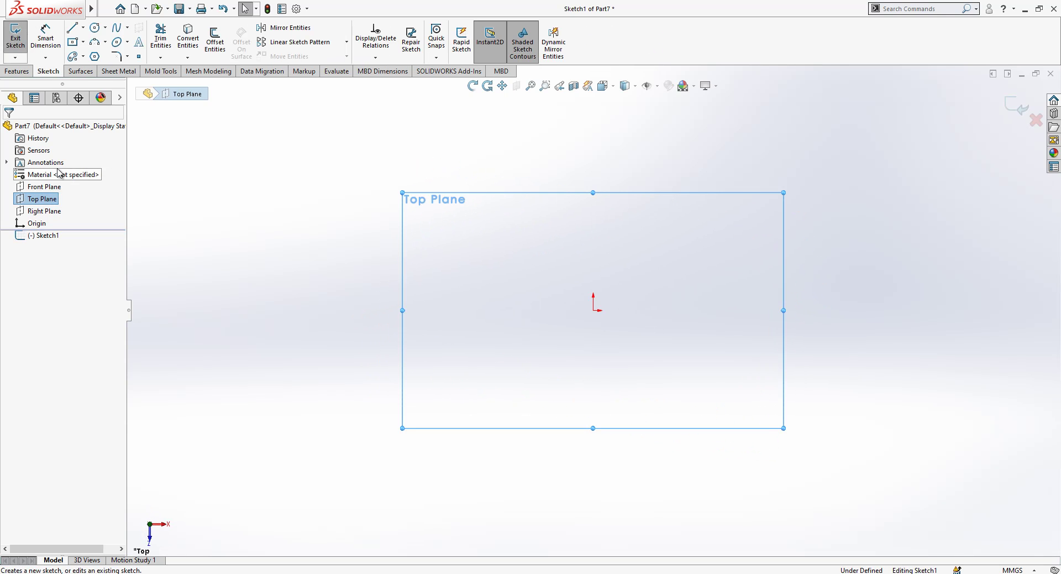
{"action": "left_click", "coordinate": [95, 27]}
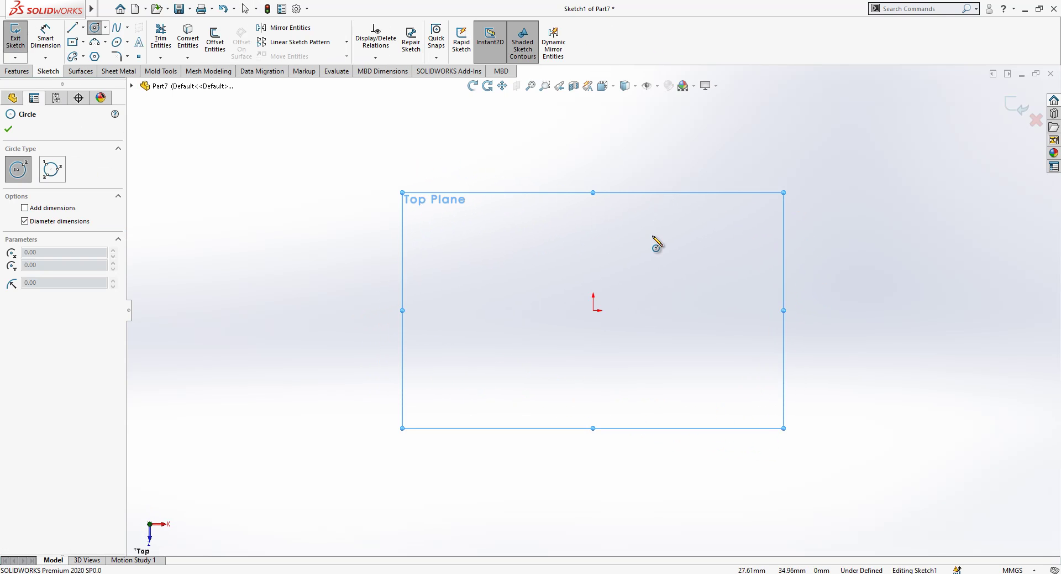
{"action": "left_click", "coordinate": [593, 310]}
{"action": "left_click", "coordinate": [593, 243]}
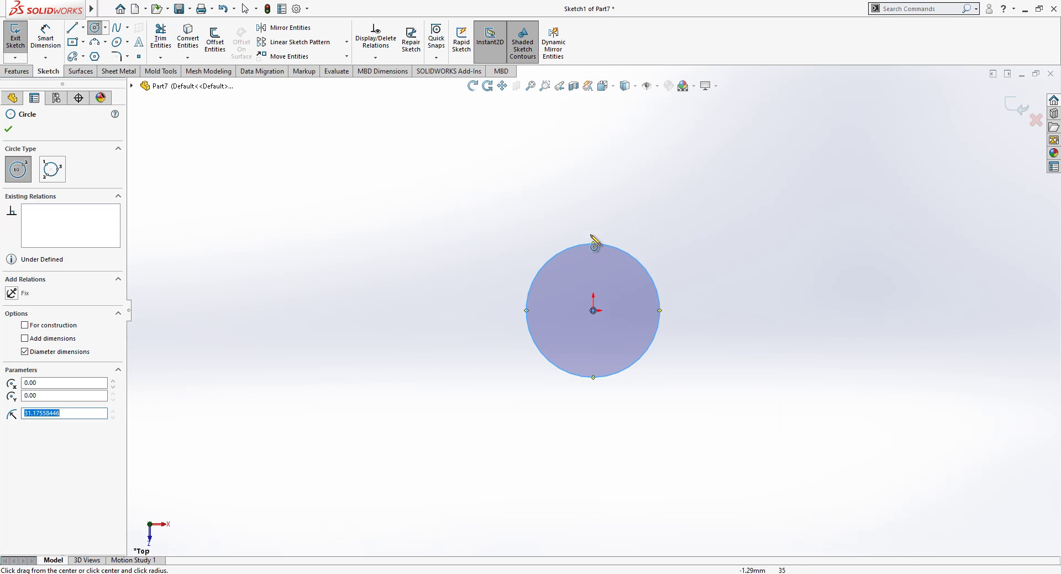
Dimension the circle to 30 mm diameter and exit the sketch.
{"action": "left_click", "coordinate": [45, 37]}
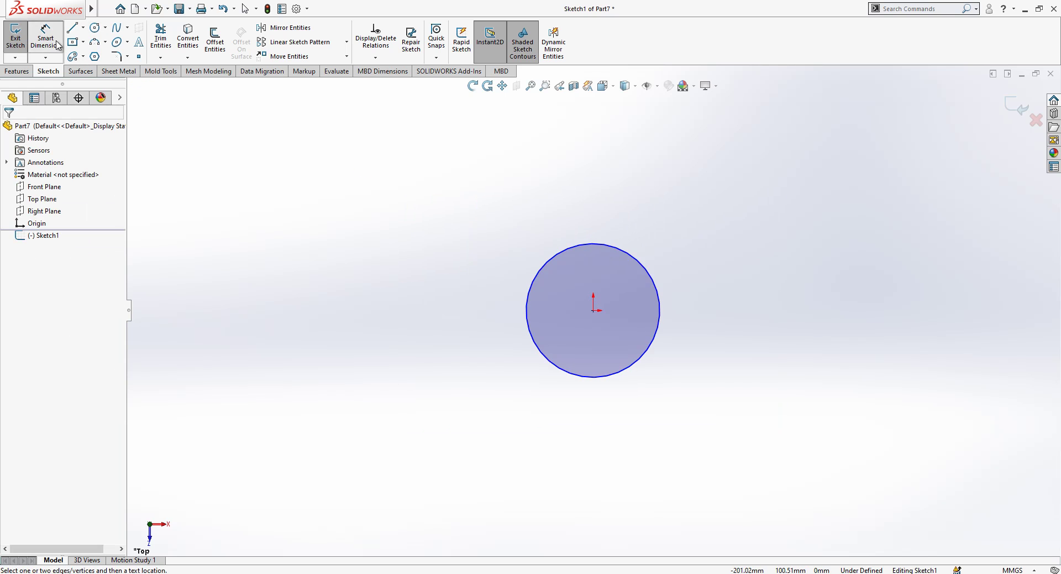
{"action": "left_click", "coordinate": [610, 244]}
{"action": "left_click", "coordinate": [610, 268]}
{"action": "type", "text": "30"}
{"action": "key", "text": "Return"}
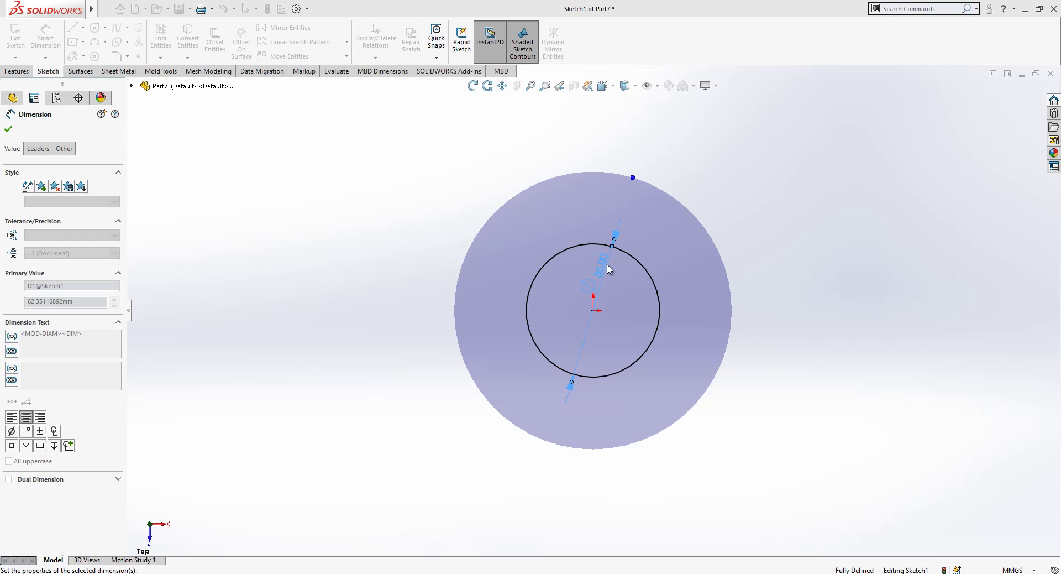
{"action": "left_click", "coordinate": [811, 232]}
{"action": "left_click", "coordinate": [1013, 103]}
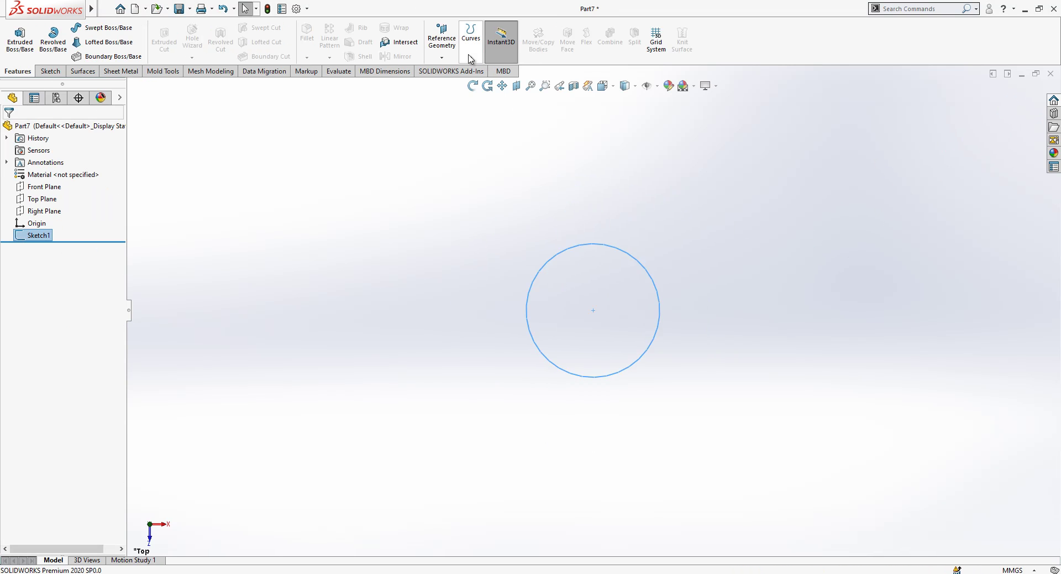
Start a variable-pitch helix on the circle and edit the first two region pitches.
{"action": "left_click", "coordinate": [470, 58]}
{"action": "left_click", "coordinate": [512, 123]}
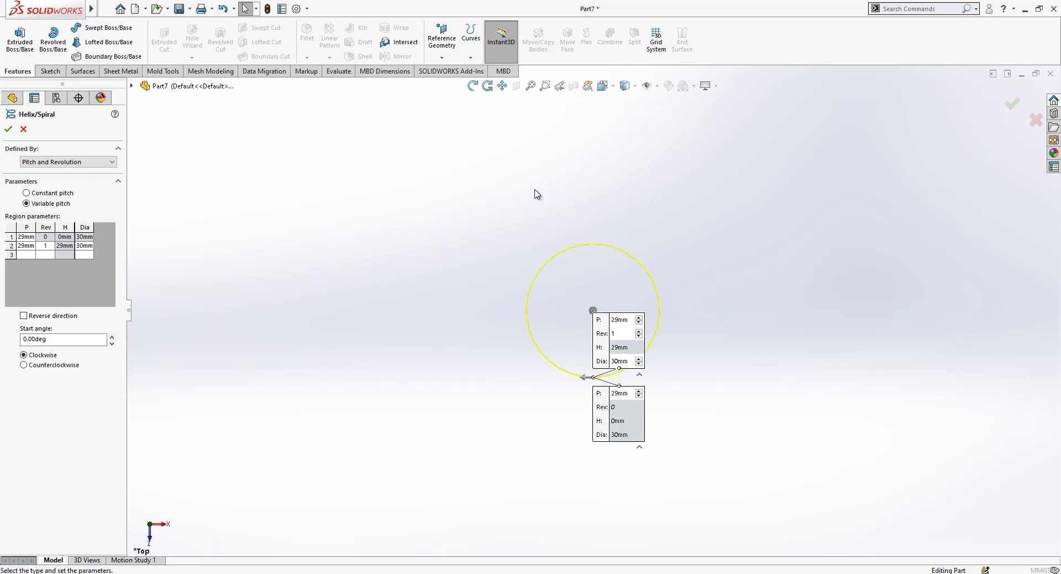
{"action": "mouse_move", "coordinate": [611, 451]}
{"action": "middle_mouse_down"}
{"action": "mouse_move", "coordinate": [606, 303]}
{"action": "mouse_move", "coordinate": [664, 178]}
{"action": "mouse_move", "coordinate": [655, 270]}
{"action": "middle_mouse_up"}
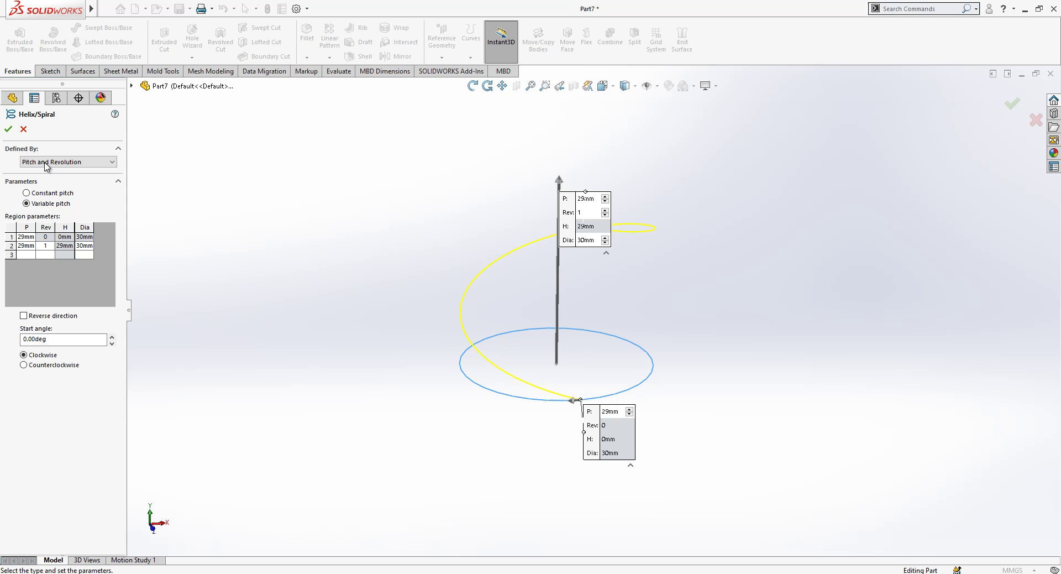
{"action": "left_click", "coordinate": [31, 237]}
{"action": "type", "text": "3.01"}
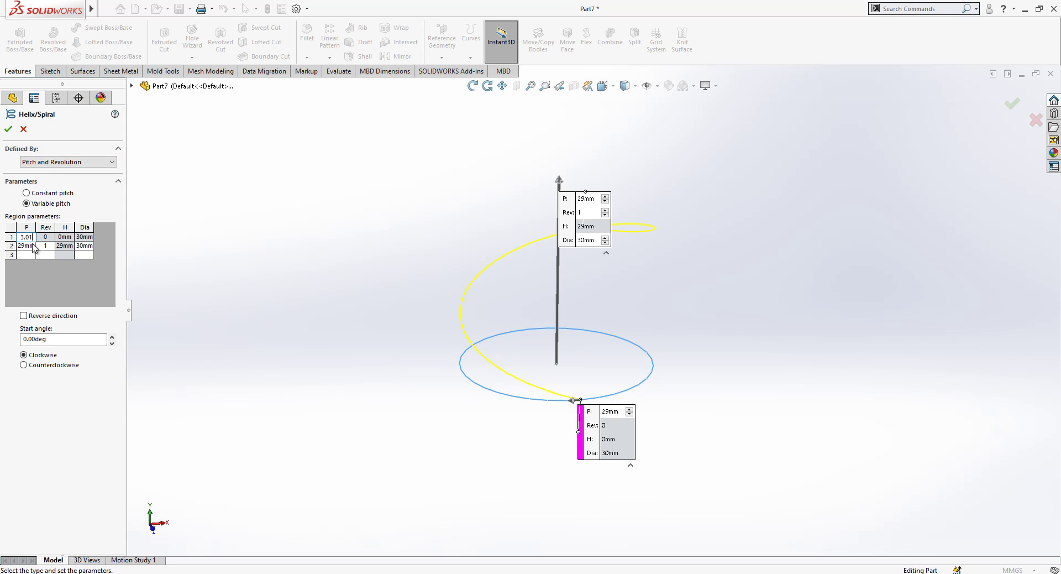
{"action": "left_click", "coordinate": [28, 248]}
{"action": "type", "text": "3.01"}
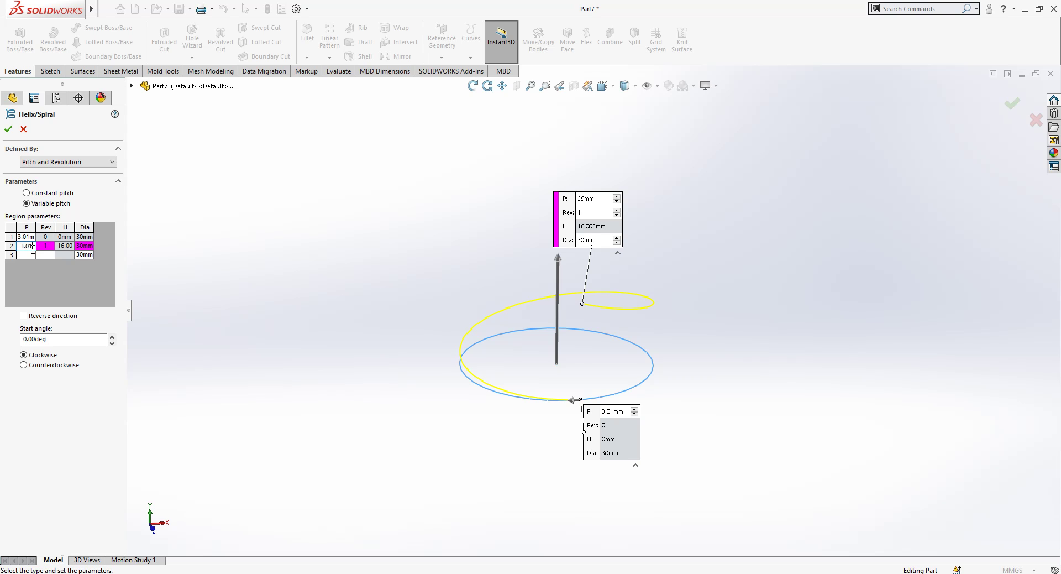
Fill the remaining regions: 2 revolutions, 6 mm pitch at 8, 3.01 mm ending at 10.
{"action": "left_click", "coordinate": [31, 253]}
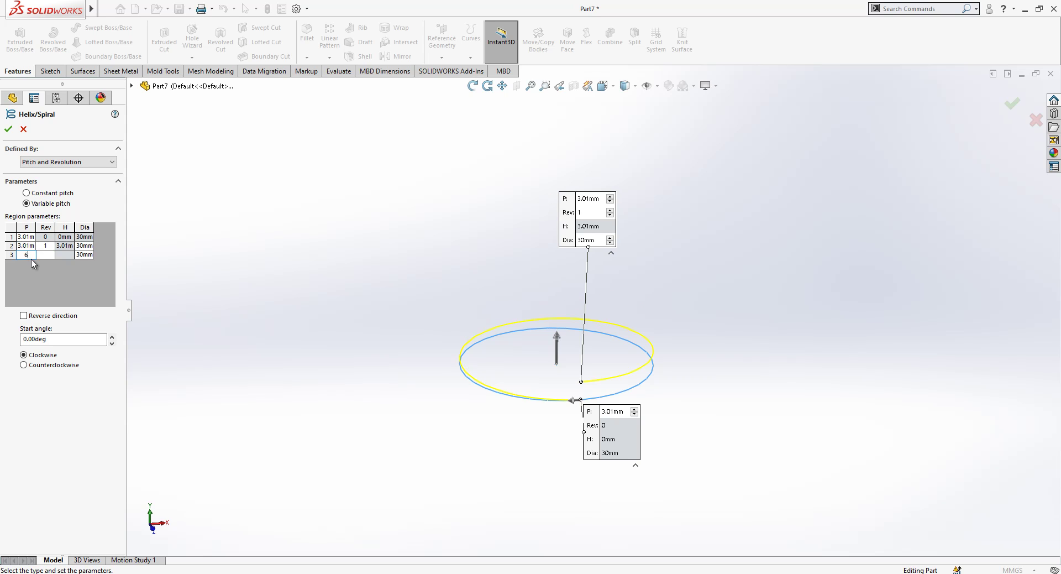
{"action": "left_click", "coordinate": [44, 256]}
{"action": "type", "text": "2"}
{"action": "left_click", "coordinate": [29, 264]}
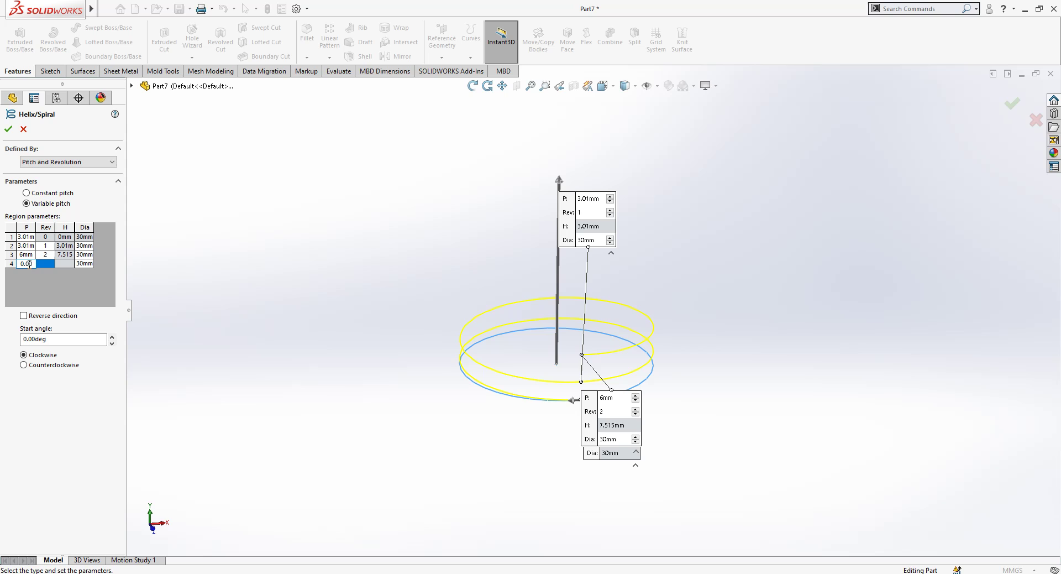
{"action": "type", "text": "6"}
{"action": "left_click", "coordinate": [39, 293]}
{"action": "type", "text": "8"}
{"action": "left_click", "coordinate": [34, 283]}
{"action": "type", "text": "3.01"}
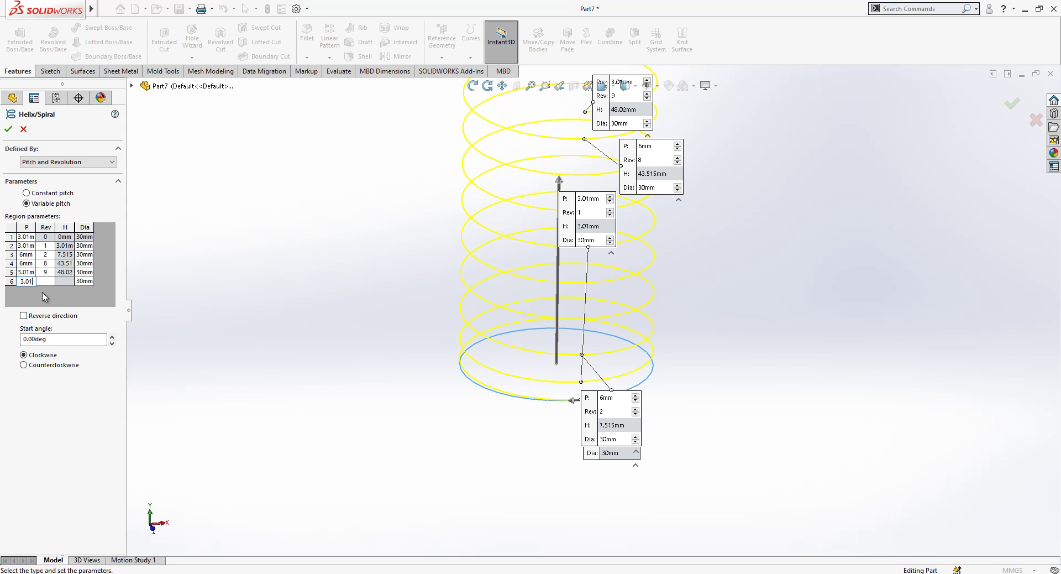
{"action": "left_click", "coordinate": [50, 281]}
{"action": "type", "text": "10"}
{"action": "key", "text": "Return"}
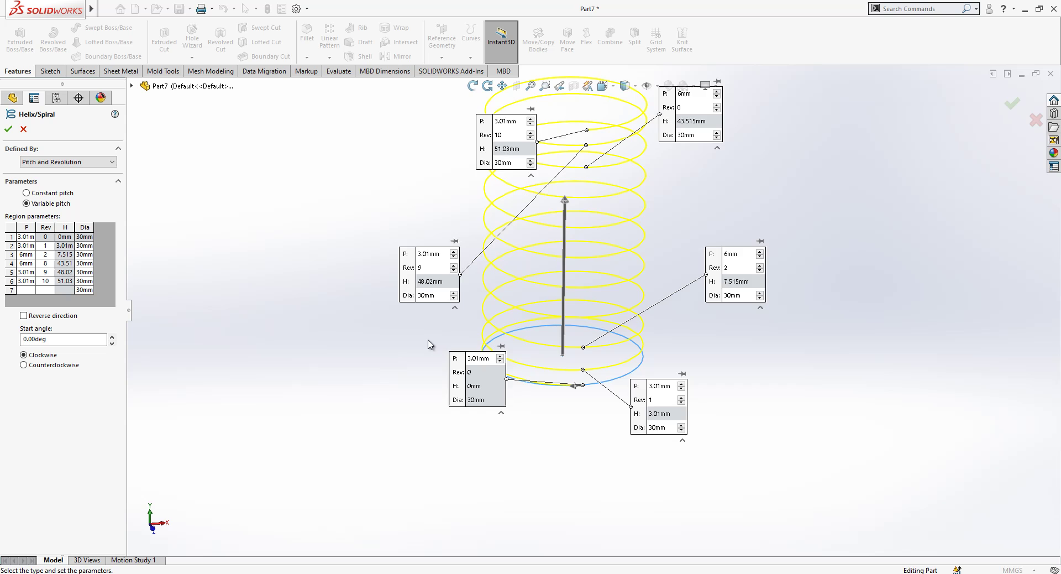
{"action": "middle_click_drag", "start_coordinate": [578, 154], "coordinate": [570, 191], "text": "ctrl"}
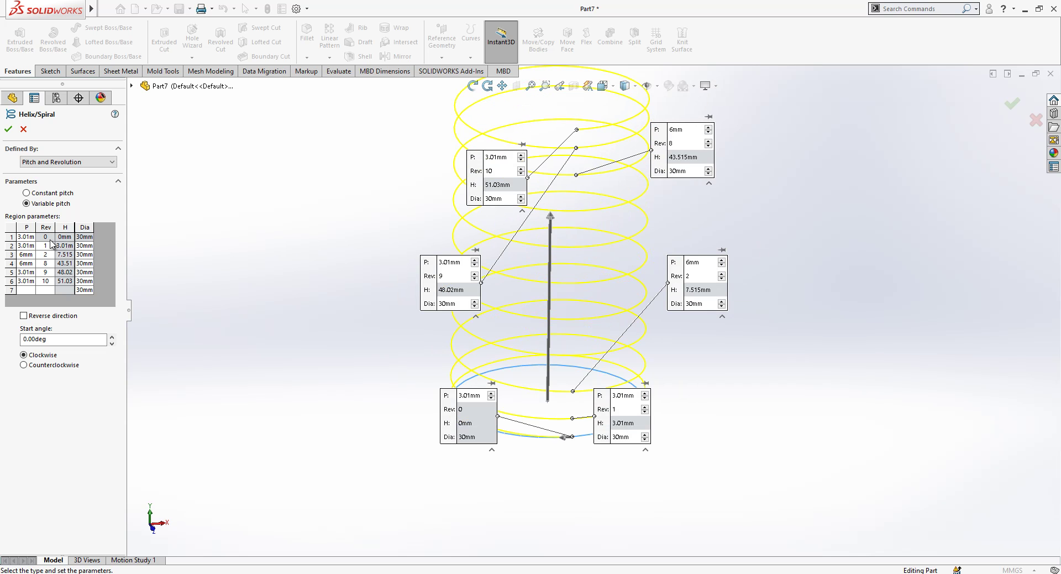
{"action": "scroll", "coordinate": [343, 308], "scroll_direction": "up", "scroll_amount": 2}
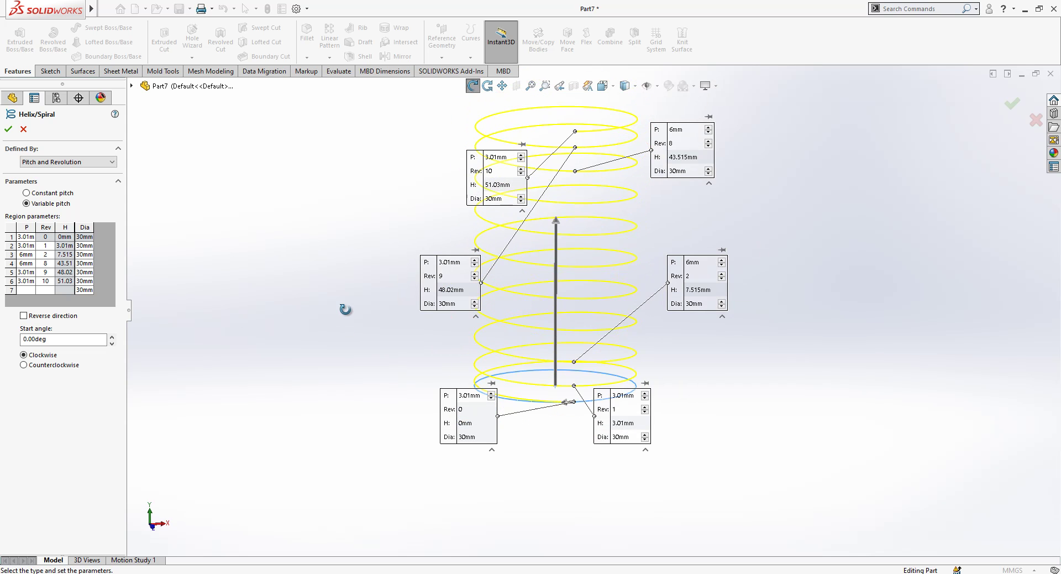
{"action": "scroll", "coordinate": [341, 329], "scroll_direction": "up", "scroll_amount": 1}
{"action": "scroll", "coordinate": [343, 335], "scroll_direction": "up", "scroll_amount": 2}
{"action": "scroll", "coordinate": [519, 285], "scroll_direction": "down", "scroll_amount": 1}
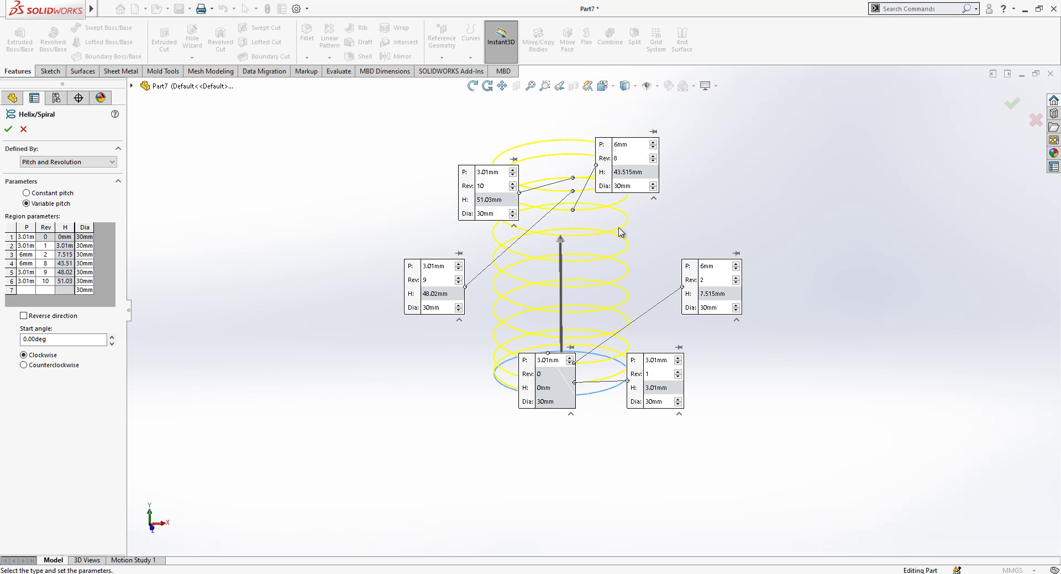
{"action": "scroll", "coordinate": [647, 221], "scroll_direction": "down", "scroll_amount": 1}
{"action": "scroll", "coordinate": [632, 239], "scroll_direction": "down", "scroll_amount": 1}
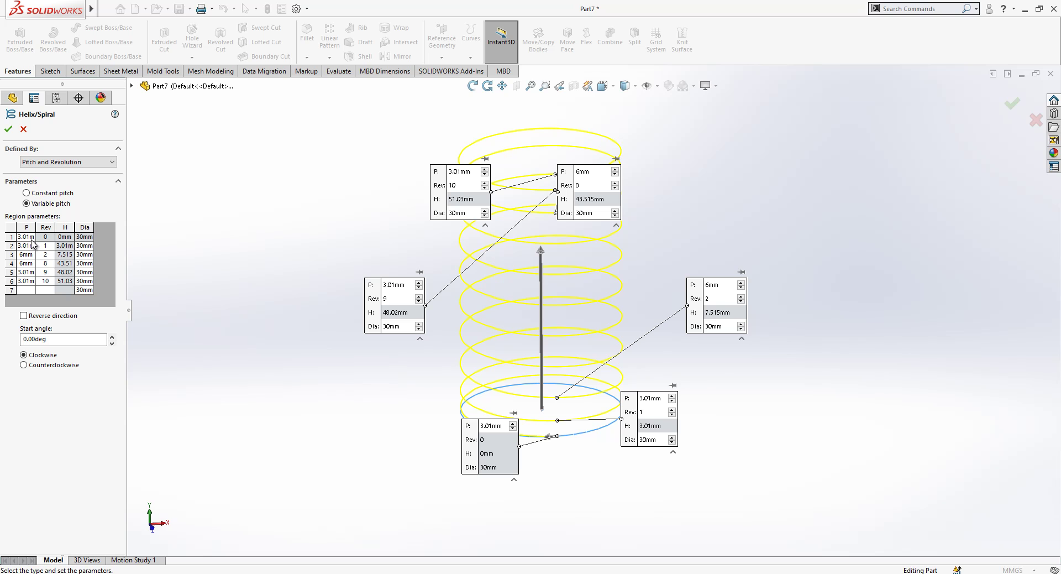
Finish the helix and draw a small profile circle on the Right Plane.
{"action": "left_click", "coordinate": [9, 136]}
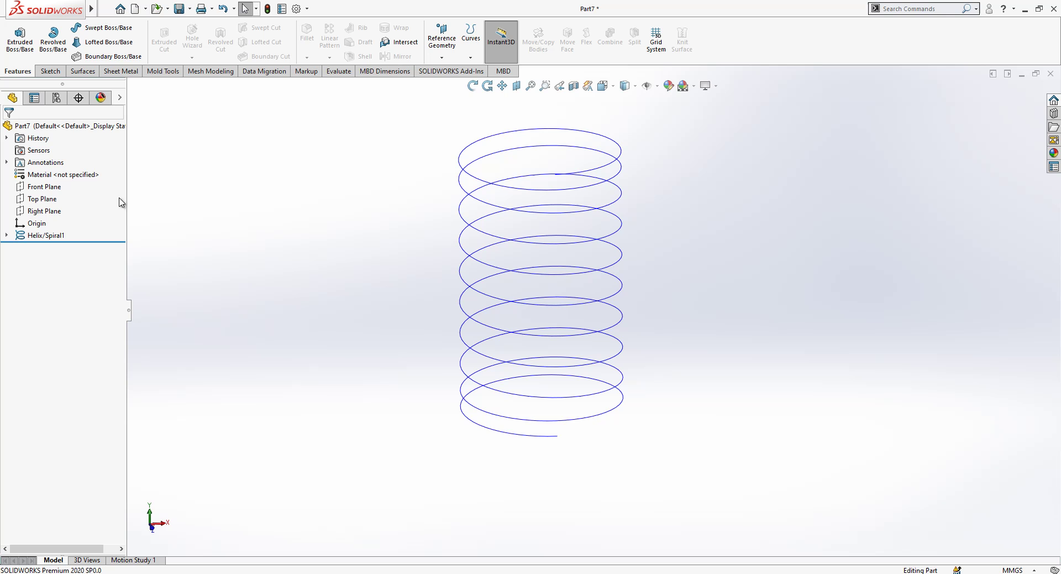
{"action": "left_click", "coordinate": [47, 211]}
{"action": "left_click", "coordinate": [55, 193]}
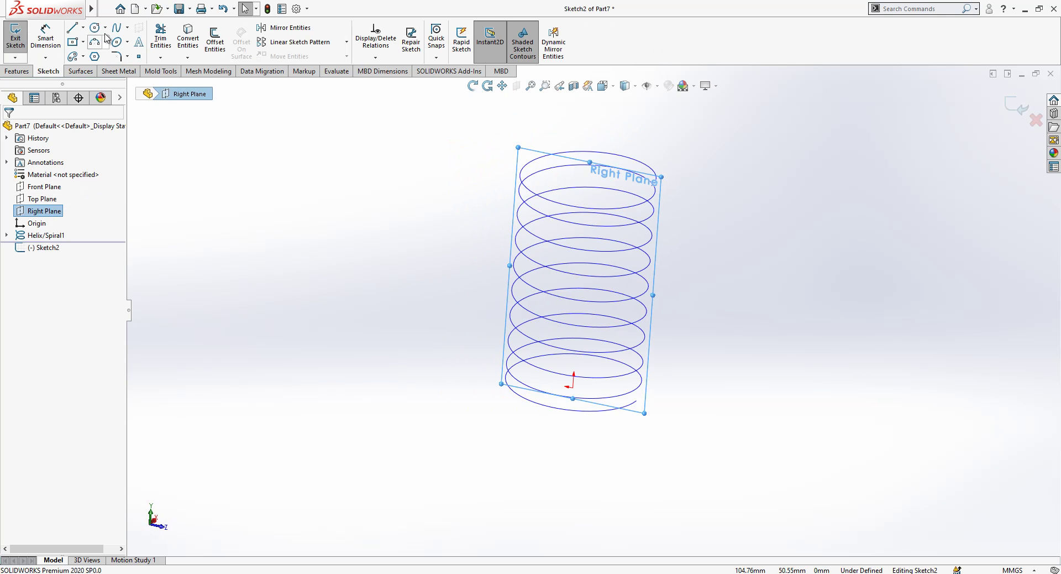
{"action": "left_click", "coordinate": [95, 27]}
{"action": "left_click", "coordinate": [688, 246]}
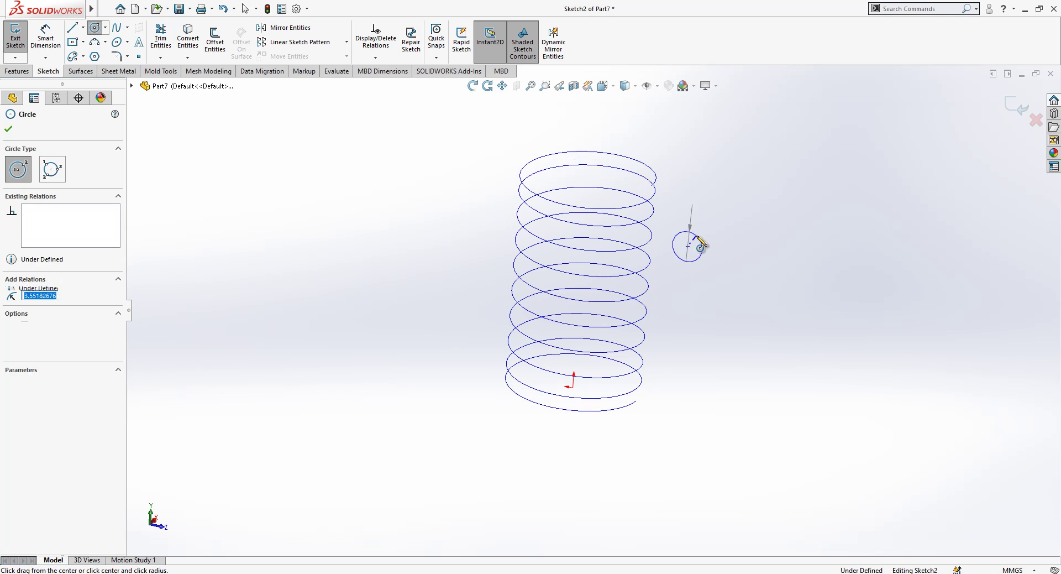
{"action": "left_click", "coordinate": [700, 248]}
{"action": "key", "text": "Escape"}
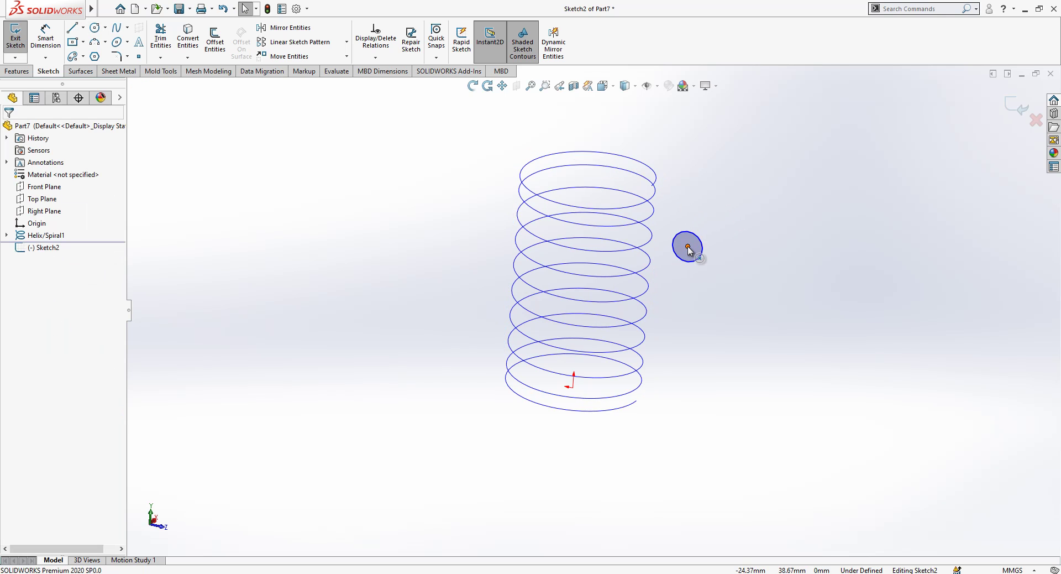
Add a Pierce relation between the circle centre and the helix end.
{"action": "left_click", "coordinate": [688, 246]}
{"action": "left_click", "coordinate": [656, 190], "text": "ctrl"}
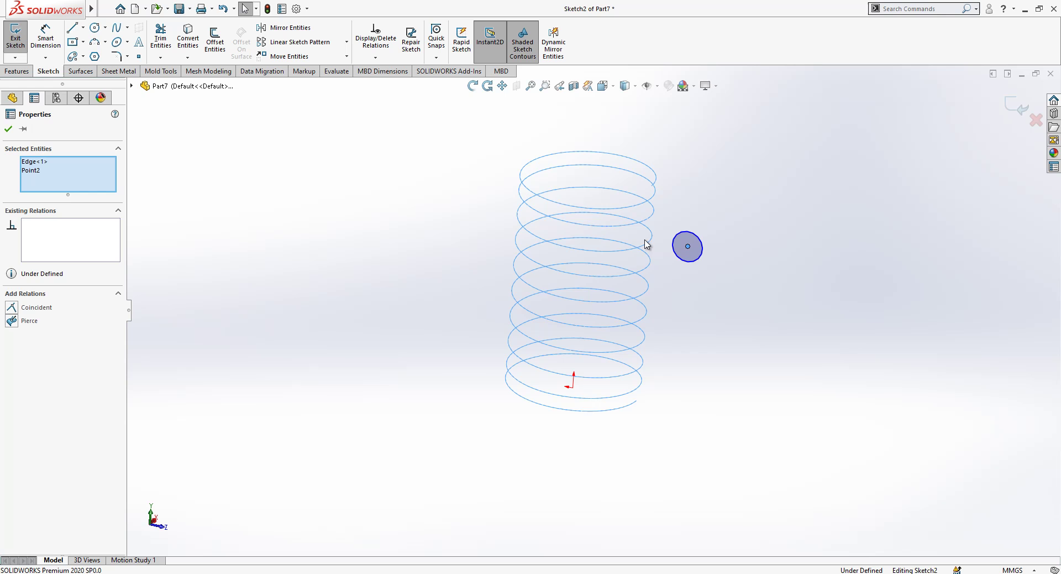
{"action": "key", "text": "Escape"}
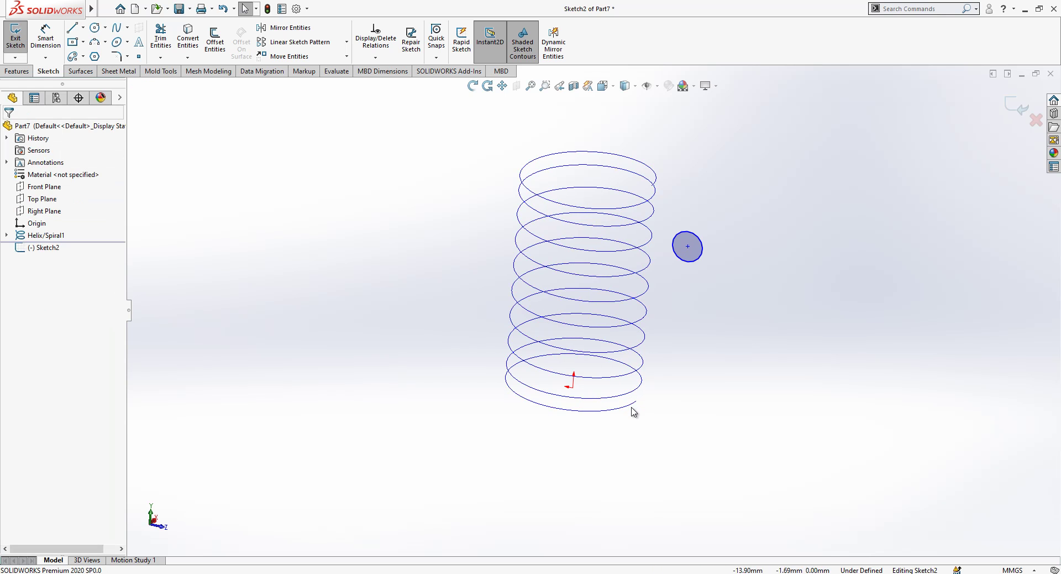
{"action": "left_click", "coordinate": [635, 411]}
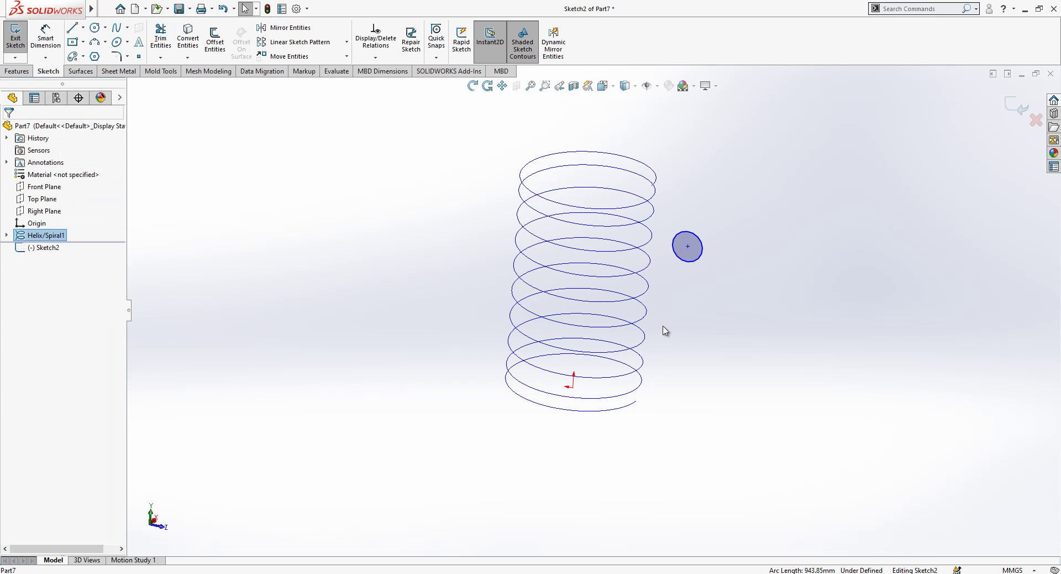
{"action": "left_click", "coordinate": [687, 247], "text": "ctrl"}
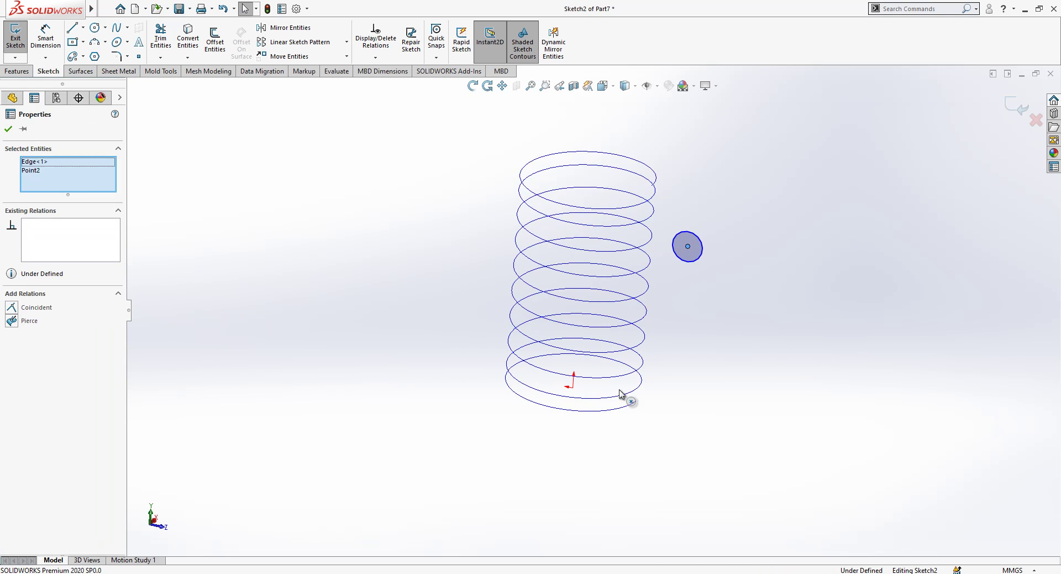
{"action": "left_click", "coordinate": [11, 321]}
{"action": "key", "text": "Escape"}
Dimension the profile circle to 3 mm diameter and exit the sketch.
{"action": "left_click", "coordinate": [46, 39]}
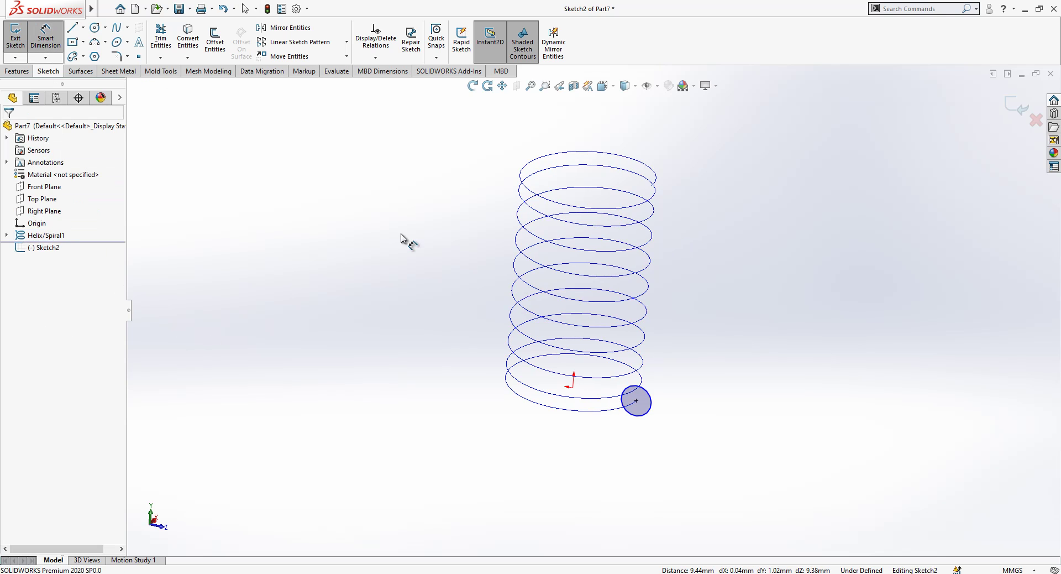
{"action": "left_click", "coordinate": [650, 403]}
{"action": "left_click", "coordinate": [696, 397]}
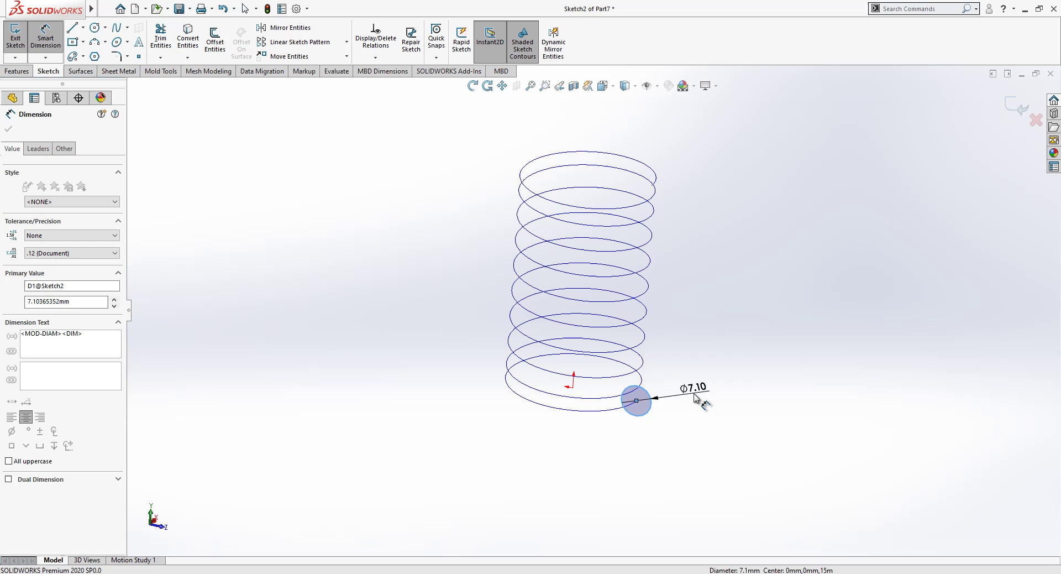
{"action": "type", "text": "3"}
{"action": "key", "text": "Return"}
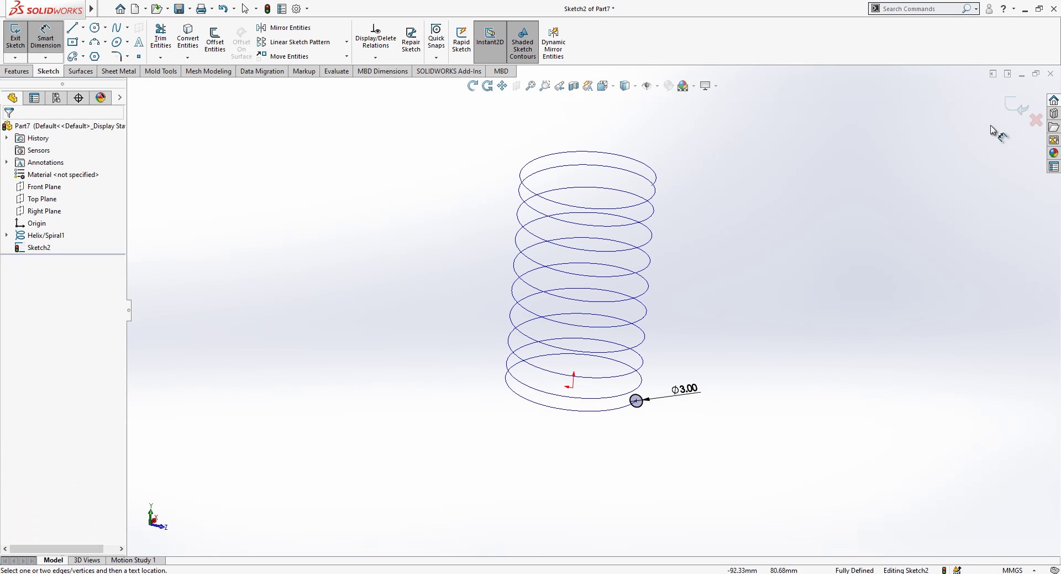
{"action": "left_click", "coordinate": [1016, 106]}
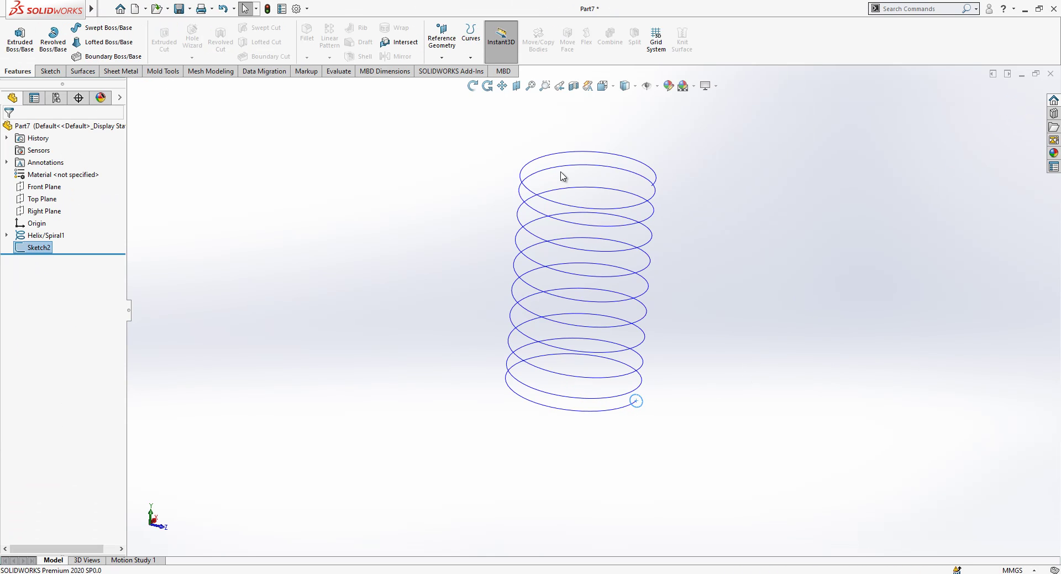
Sweep the Sketch2 circle along Helix/Spiral1 to form the solid spring body.
{"action": "left_click", "coordinate": [105, 28]}
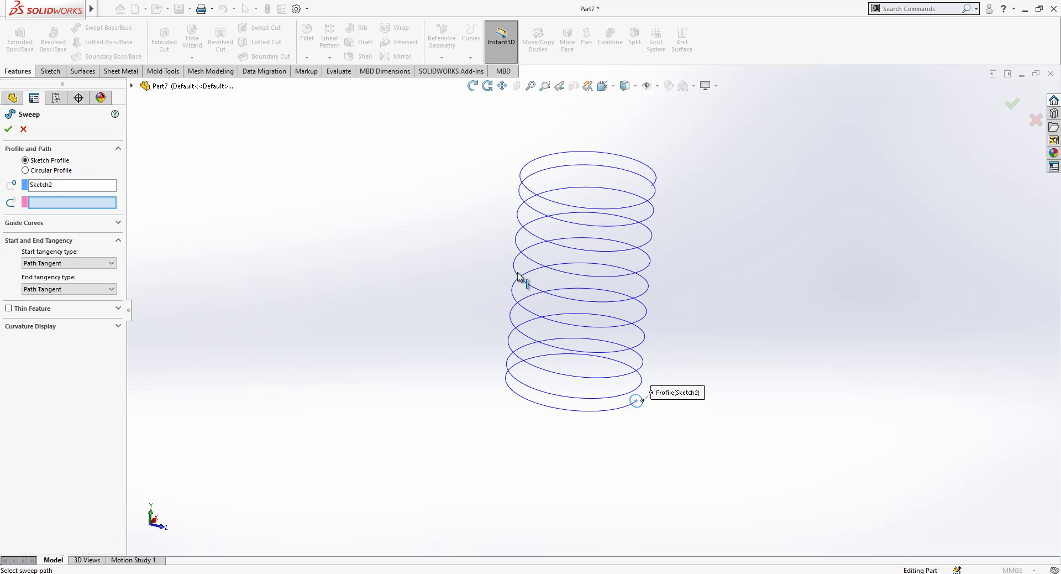
{"action": "left_click", "coordinate": [630, 404]}
{"action": "mouse_move", "coordinate": [645, 395]}
{"action": "middle_mouse_down"}
{"action": "mouse_move", "coordinate": [500, 332]}
{"action": "mouse_move", "coordinate": [520, 313]}
{"action": "mouse_move", "coordinate": [522, 346]}
{"action": "middle_mouse_up"}
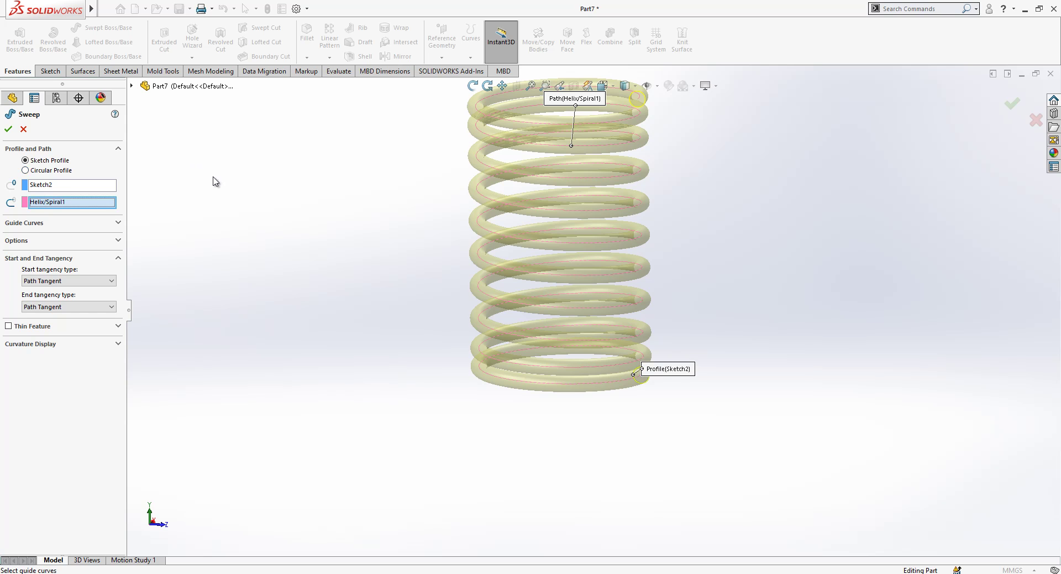
{"action": "left_click", "coordinate": [8, 129]}
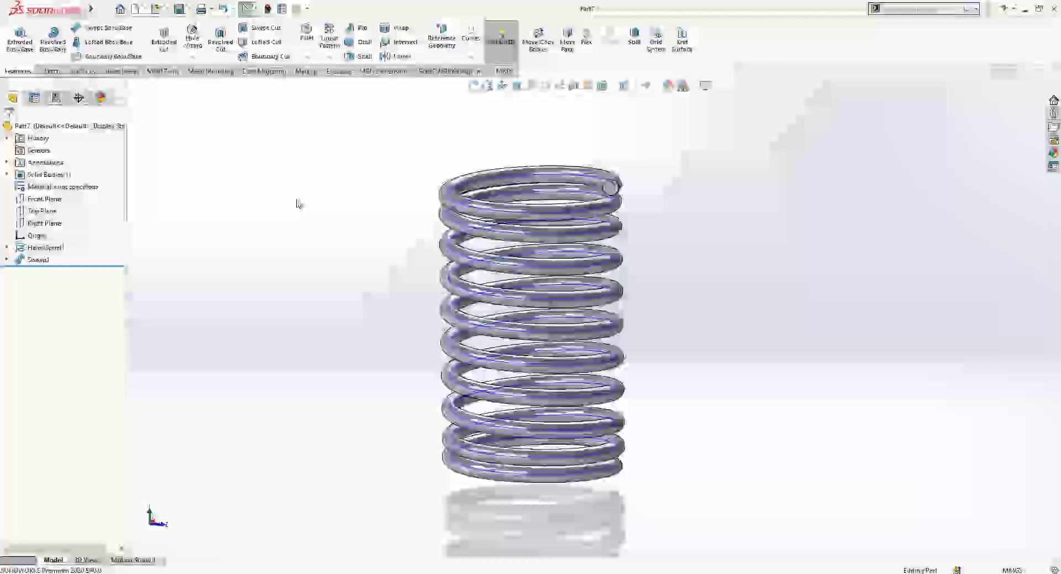
Hide Helix/Spiral1 and select the Top Plane.
{"action": "left_click", "coordinate": [46, 247]}
{"action": "left_click", "coordinate": [54, 228]}
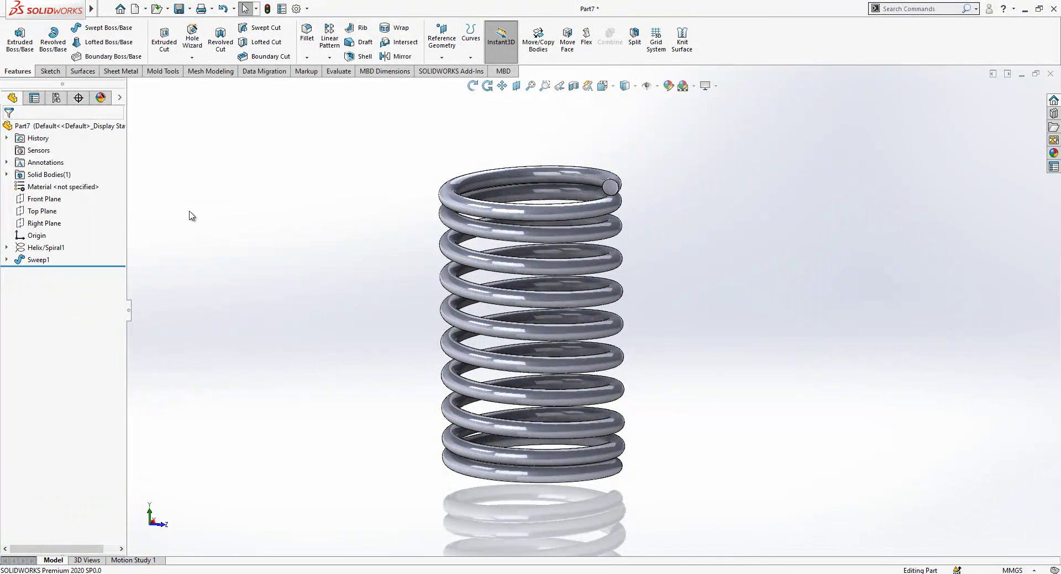
{"action": "left_click", "coordinate": [53, 211]}
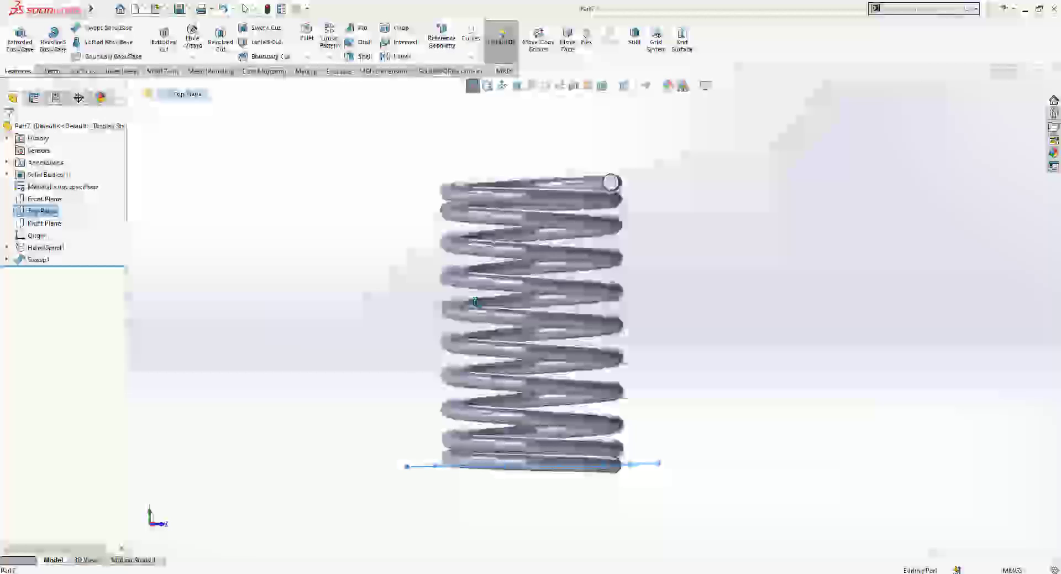
Cut the spring's bottom end flat with the Top Plane using Cut With Surface.
{"action": "left_click", "coordinate": [470, 62]}
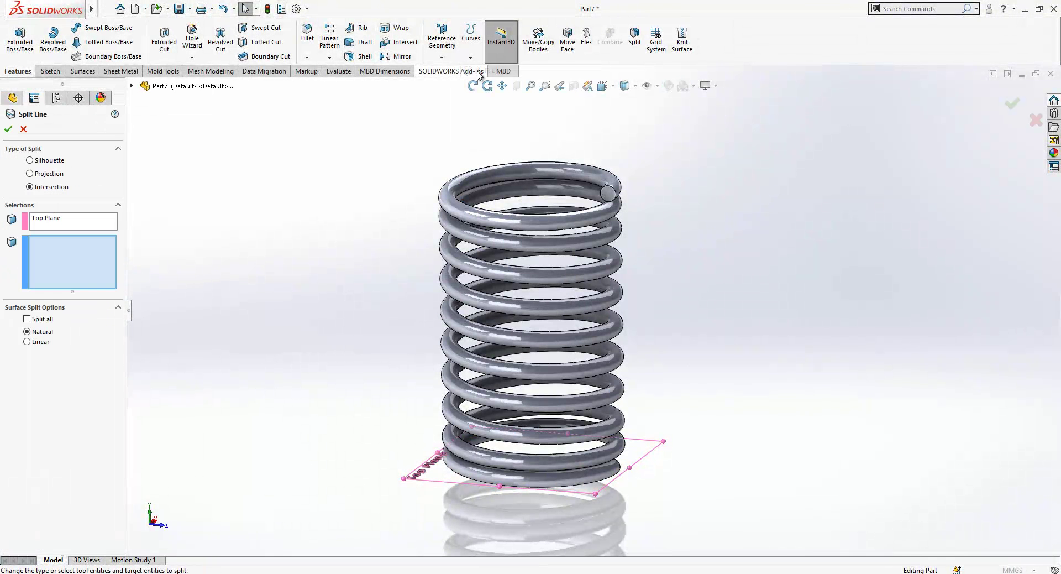
{"action": "left_click", "coordinate": [24, 130]}
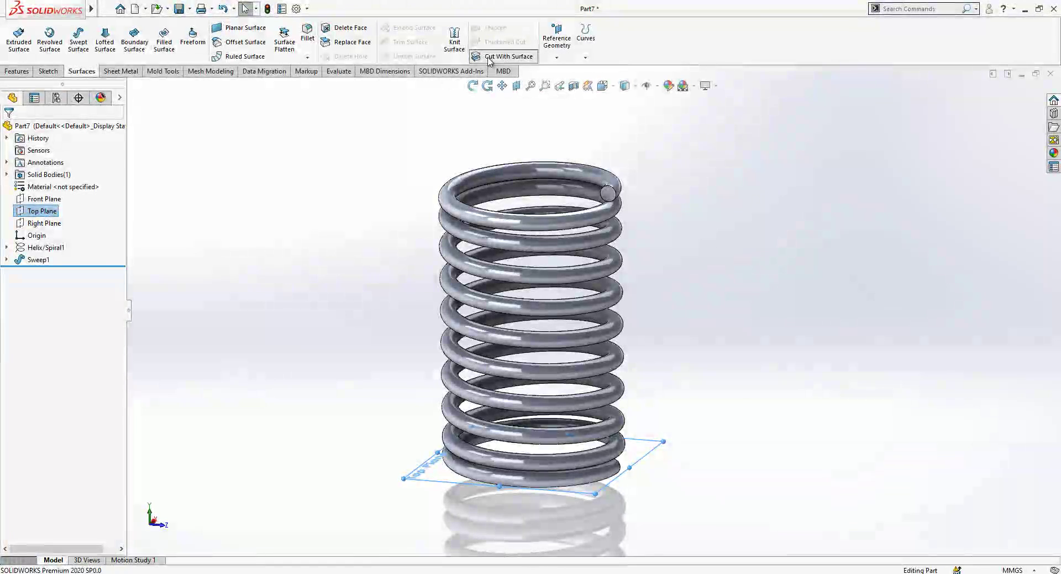
{"action": "left_click", "coordinate": [486, 56]}
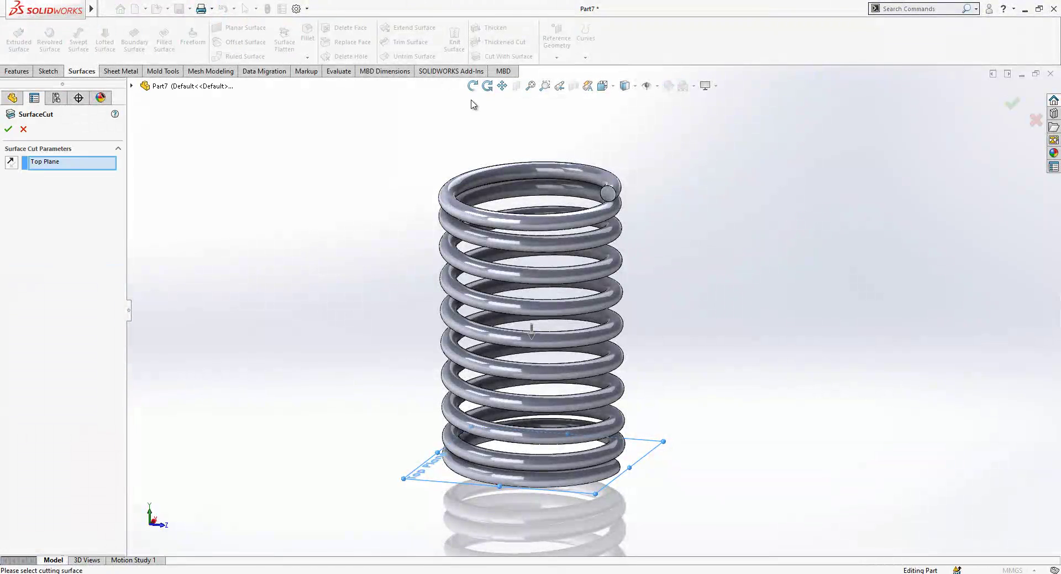
{"action": "key", "text": "Return"}
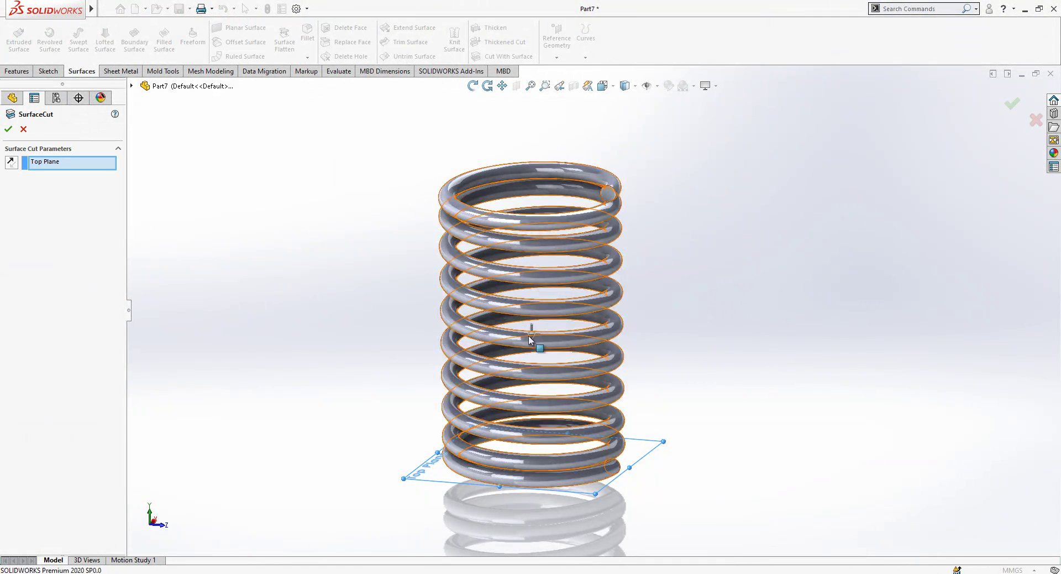
{"action": "middle_click_drag", "start_coordinate": [658, 355], "coordinate": [646, 448]}
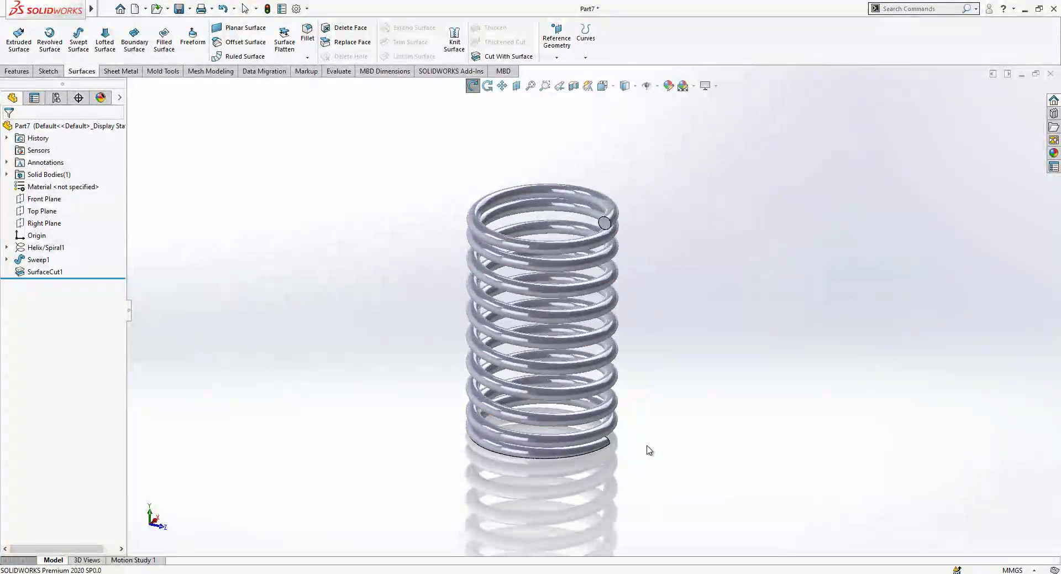
Define a reference plane parallel to the Top Plane through the spring's top point.
{"action": "left_click", "coordinate": [49, 249]}
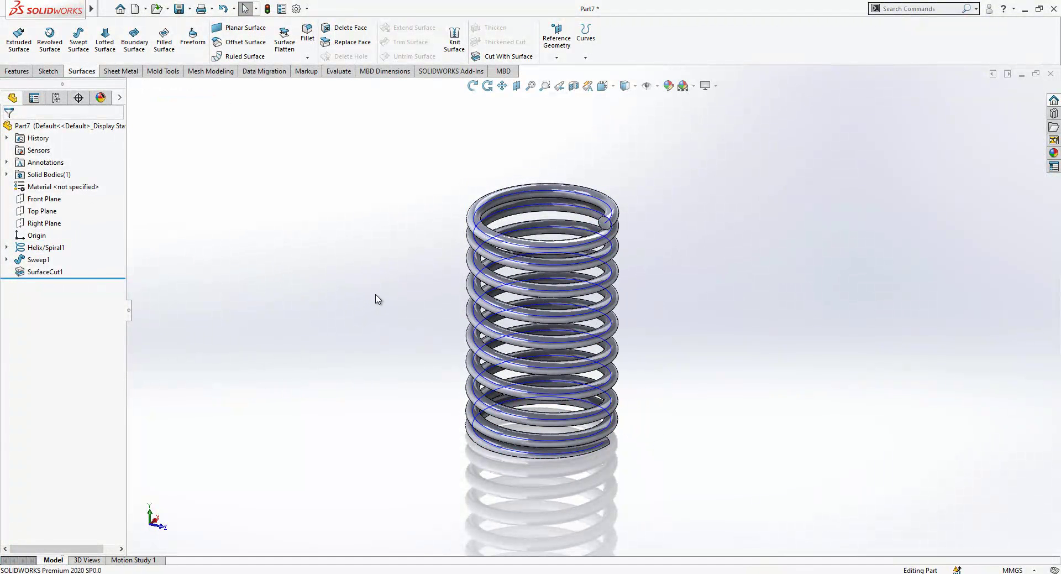
{"action": "left_click", "coordinate": [42, 210]}
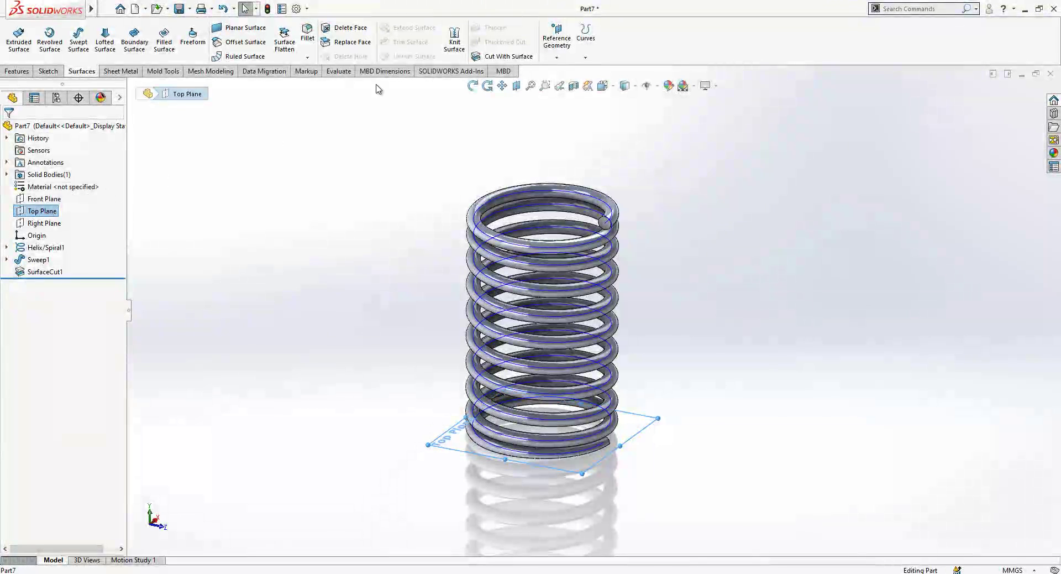
{"action": "left_click", "coordinate": [558, 57]}
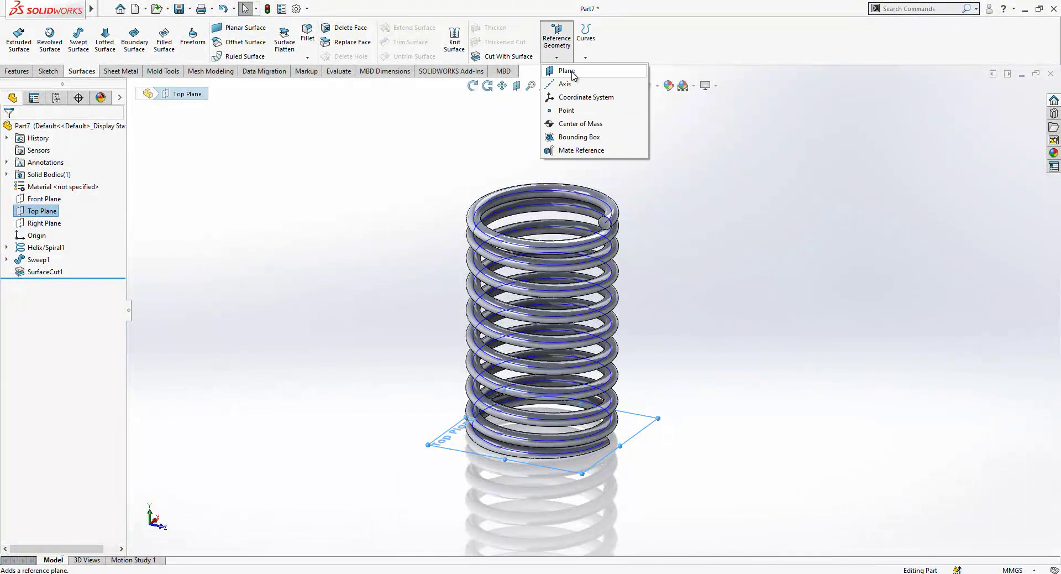
{"action": "left_click", "coordinate": [568, 71]}
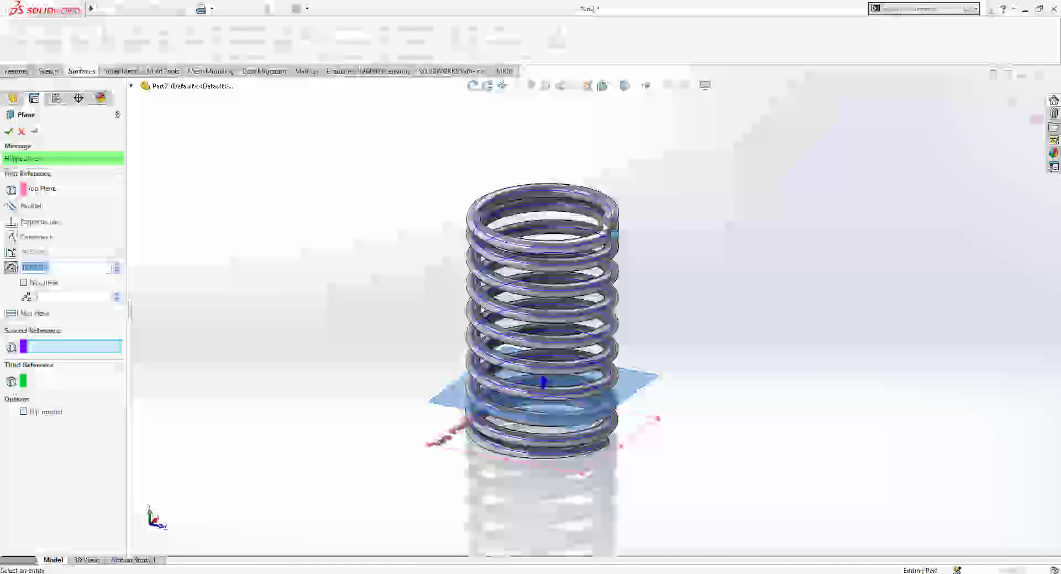
{"action": "left_click", "coordinate": [605, 224]}
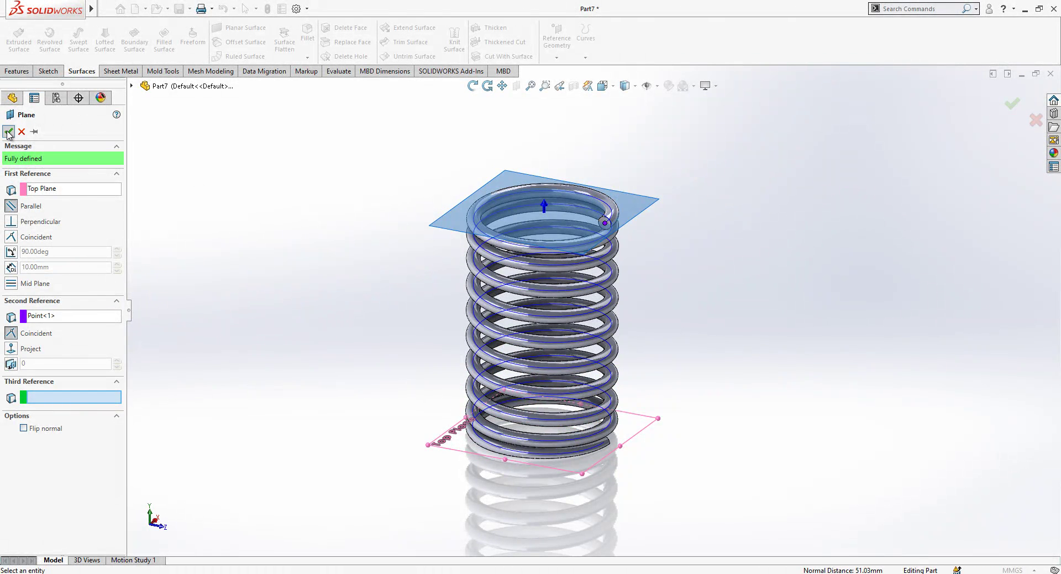
Accept Plane1 and cut the spring's top end flat with it.
{"action": "right_click", "coordinate": [301, 151]}
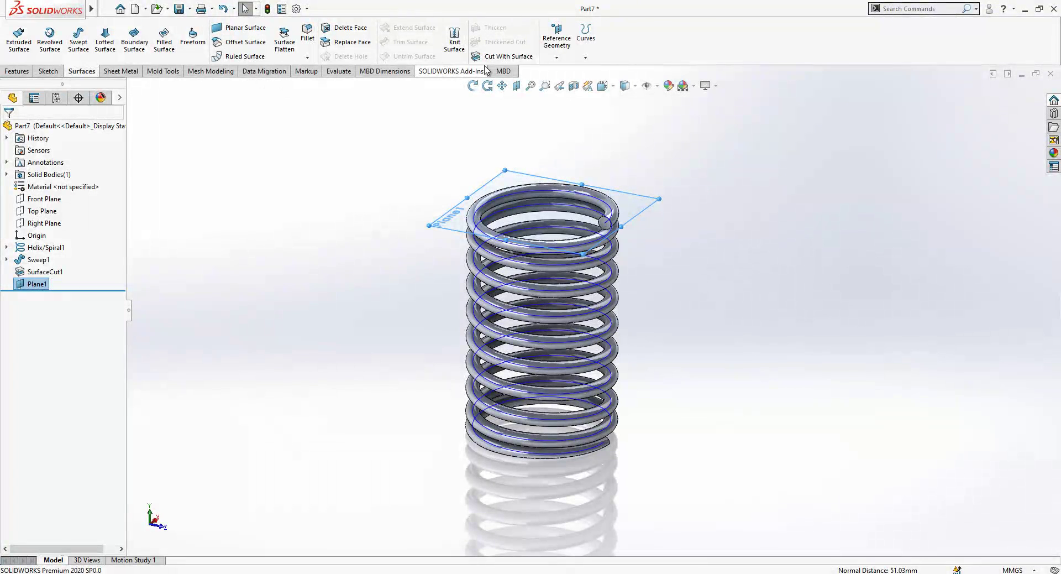
{"action": "left_click", "coordinate": [500, 55]}
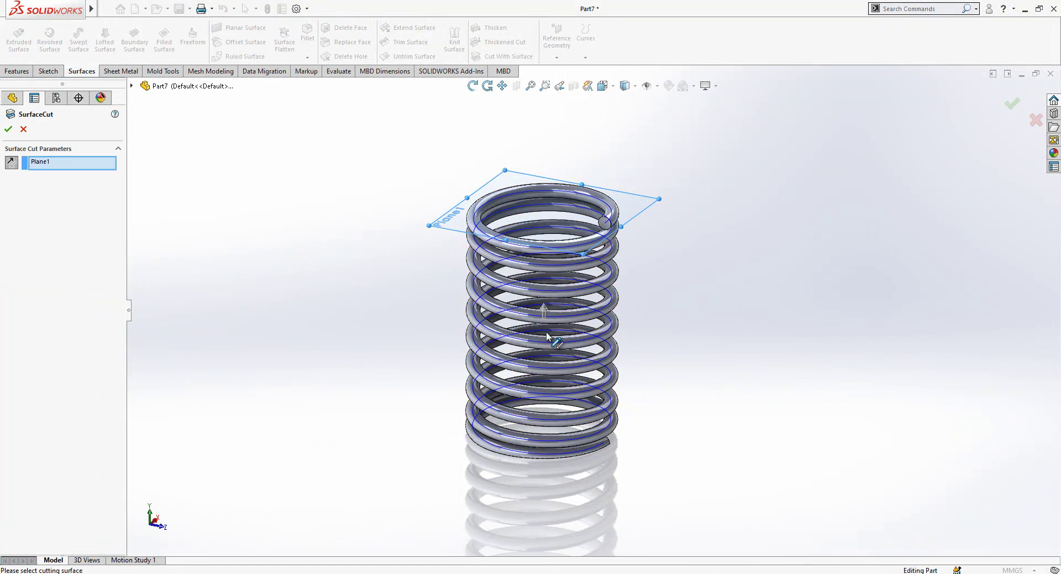
{"action": "right_click", "coordinate": [687, 332]}
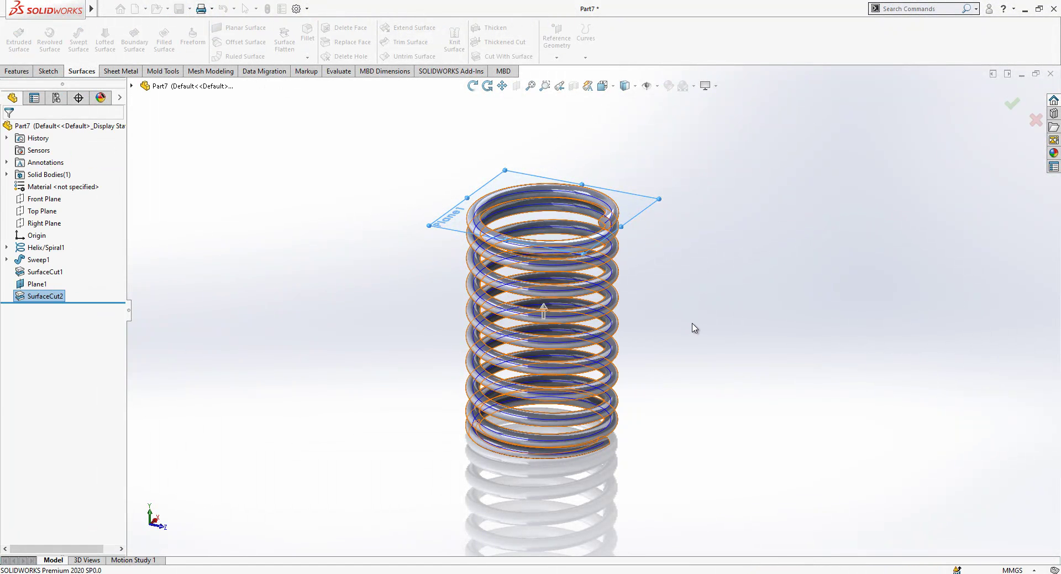
Hide Plane1, apply the Plain White scene, and orbit to view the spring.
{"action": "left_click", "coordinate": [611, 208]}
{"action": "left_click", "coordinate": [658, 197]}
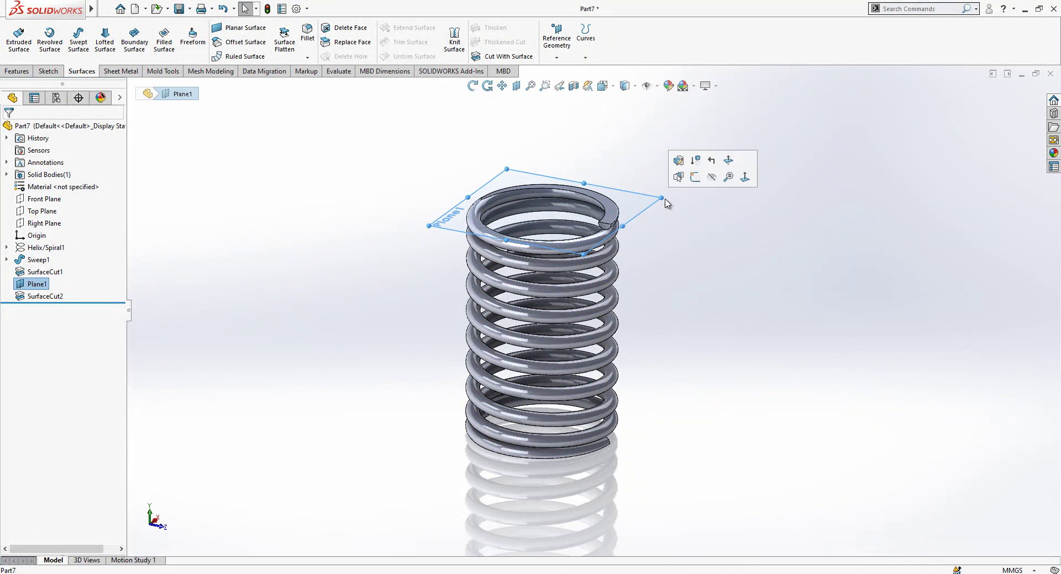
{"action": "left_click", "coordinate": [712, 177]}
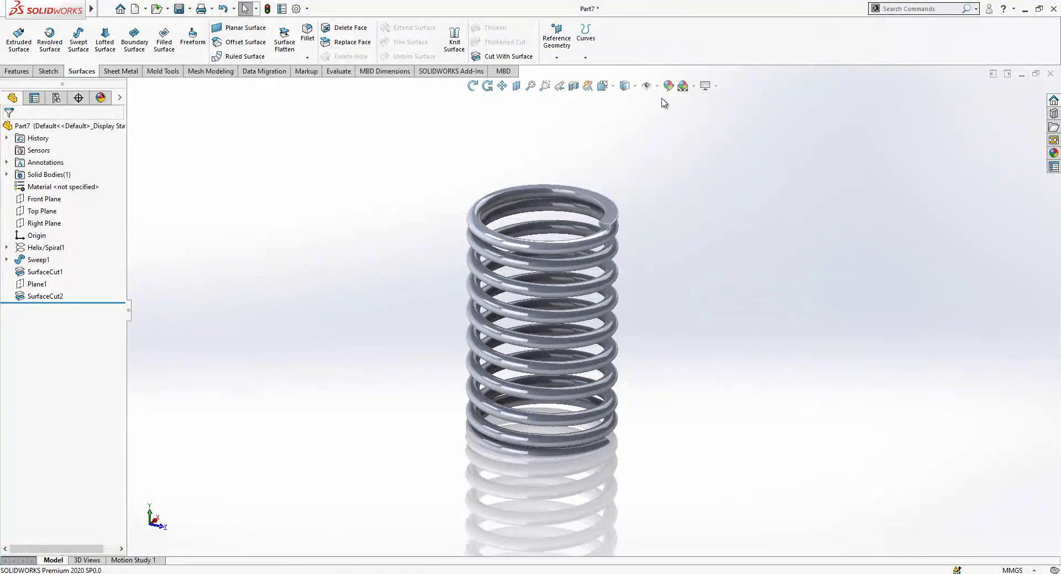
{"action": "left_click", "coordinate": [693, 86]}
{"action": "left_click", "coordinate": [713, 115]}
{"action": "mouse_move", "coordinate": [576, 372]}
{"action": "middle_mouse_down"}
{"action": "mouse_move", "coordinate": [570, 297]}
{"action": "mouse_move", "coordinate": [740, 174]}
{"action": "mouse_move", "coordinate": [780, 335]}
{"action": "middle_mouse_up"}
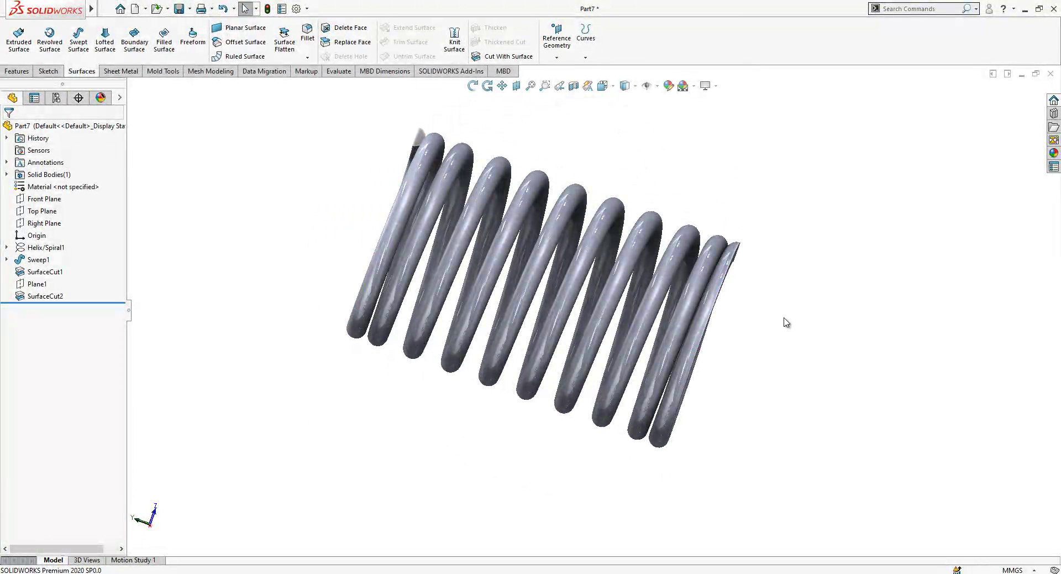